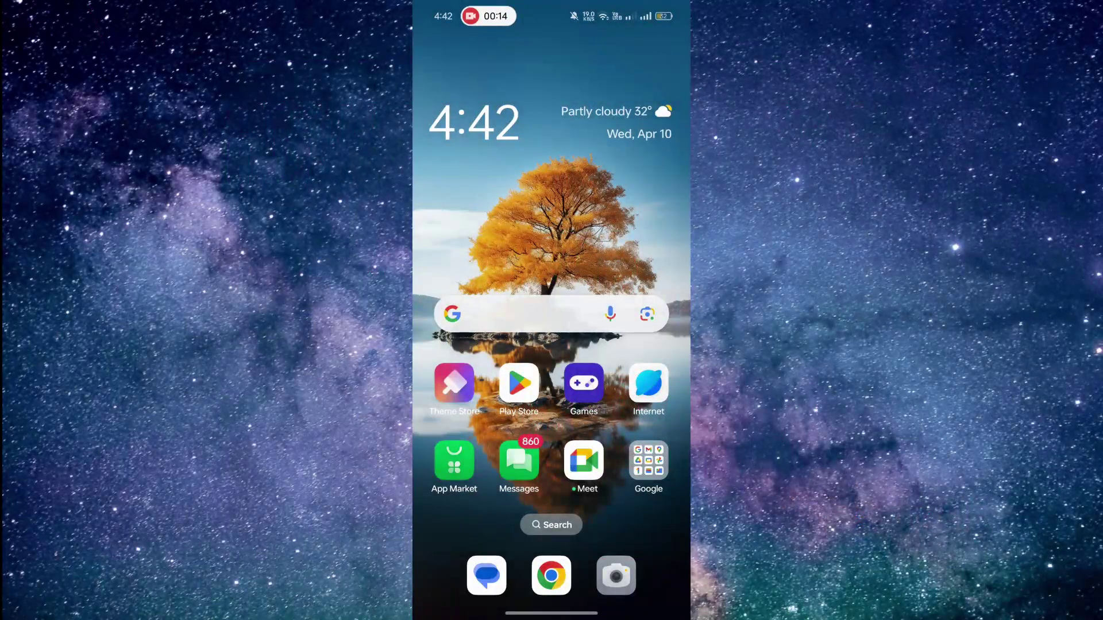
Step: Launch Gmail from the Android app drawer into its Primary inbox
{"action": "left_click_drag", "start_coordinate": [551, 518], "coordinate": [551, 216]}
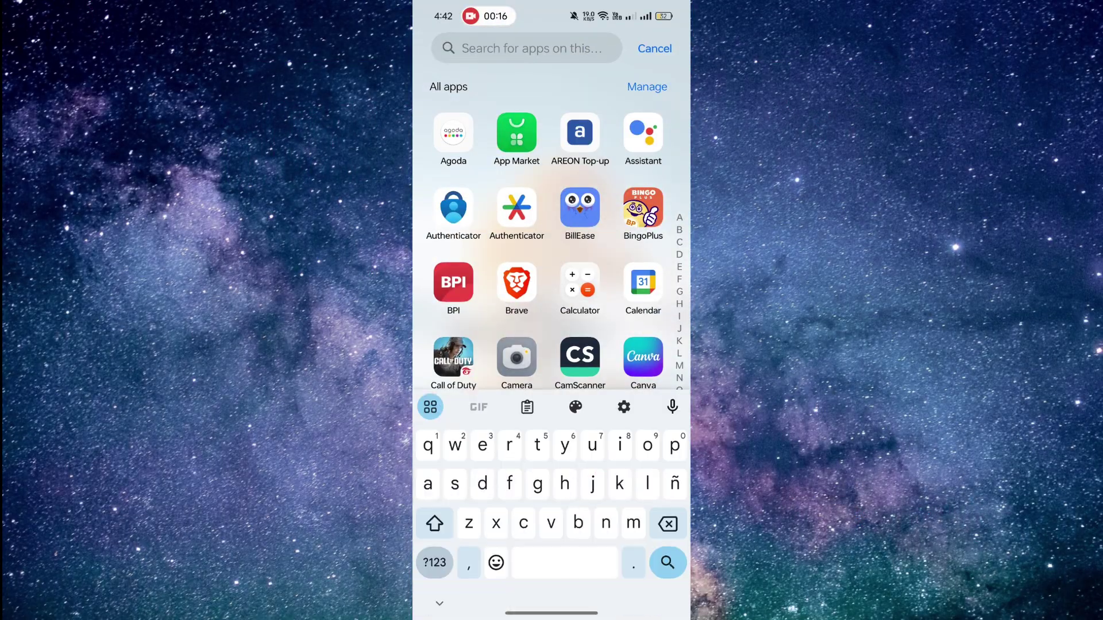
{"action": "type", "text": "gmai"}
{"action": "left_click", "coordinate": [454, 104]}
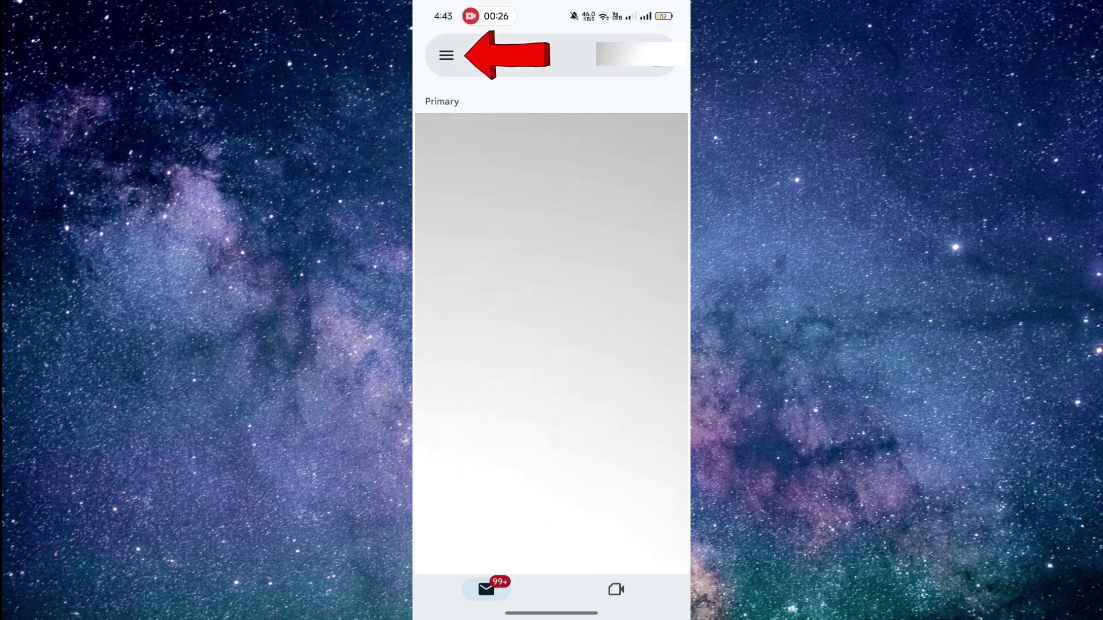
Step: Open Gmail Settings from the navigation drawer
{"action": "left_click", "coordinate": [446, 55]}
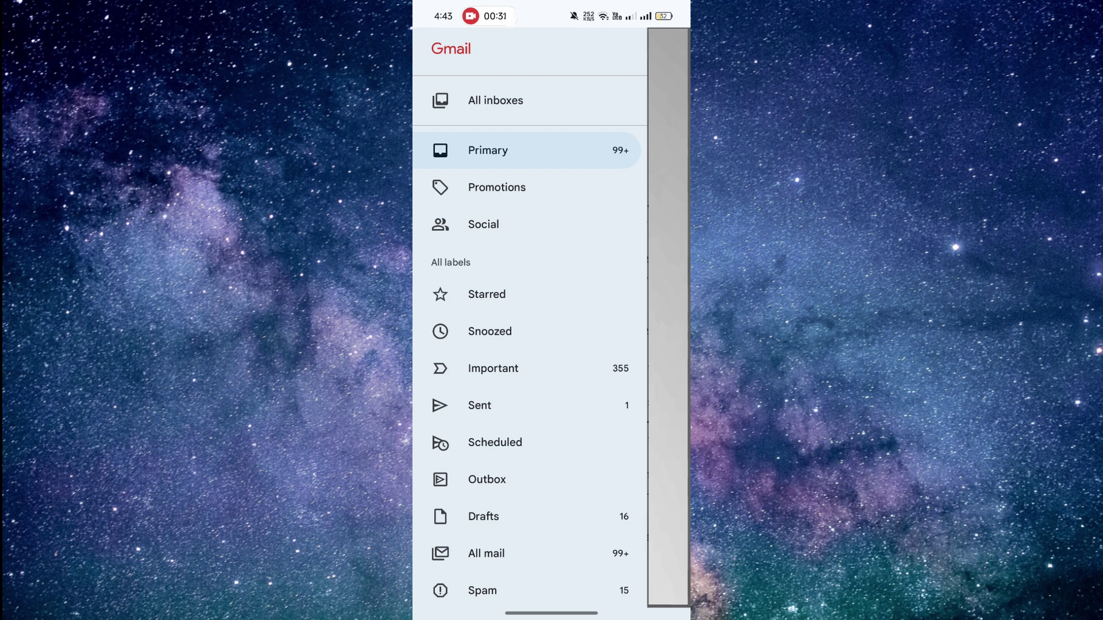
{"action": "scroll", "coordinate": [530, 388], "scroll_direction": "down", "scroll_amount": 5}
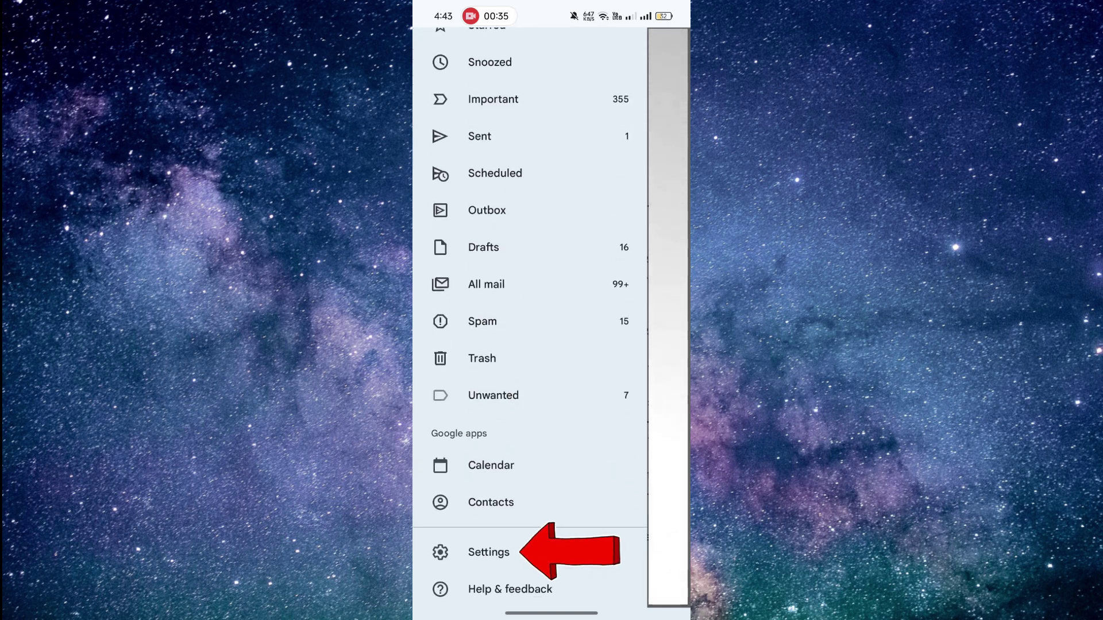
{"action": "left_click", "coordinate": [488, 553]}
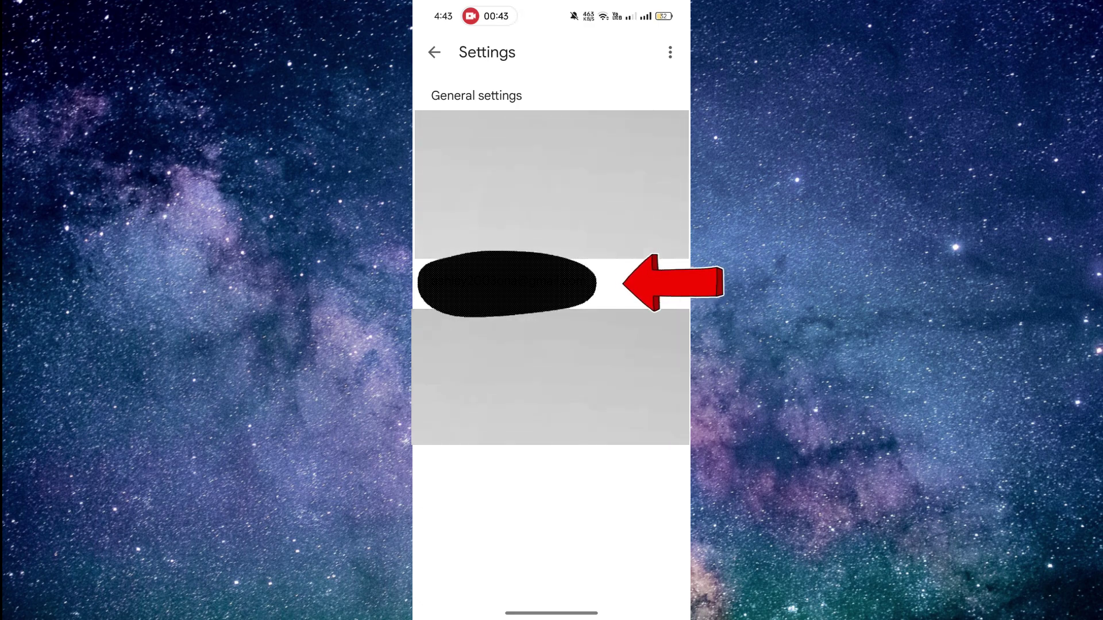
Step: Open the signed-in account's settings and its Manage your Google Account page
{"action": "left_click", "coordinate": [505, 284]}
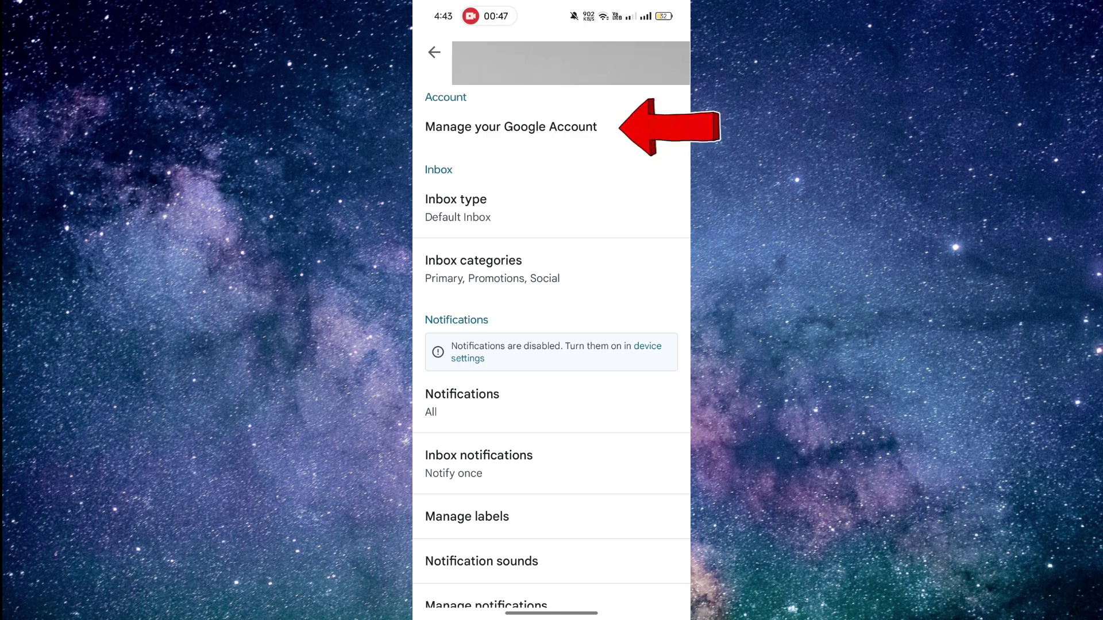
{"action": "left_click", "coordinate": [510, 127]}
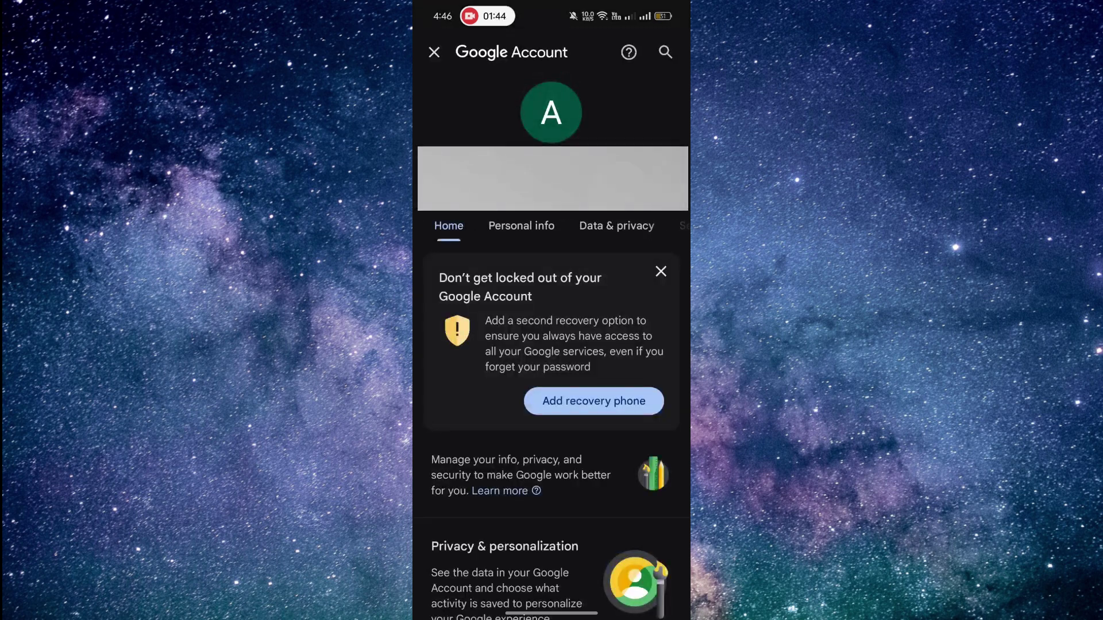
Step: Open the Personal info tab to show name, birthday, gender, email and phone
{"action": "left_click", "coordinate": [514, 230]}
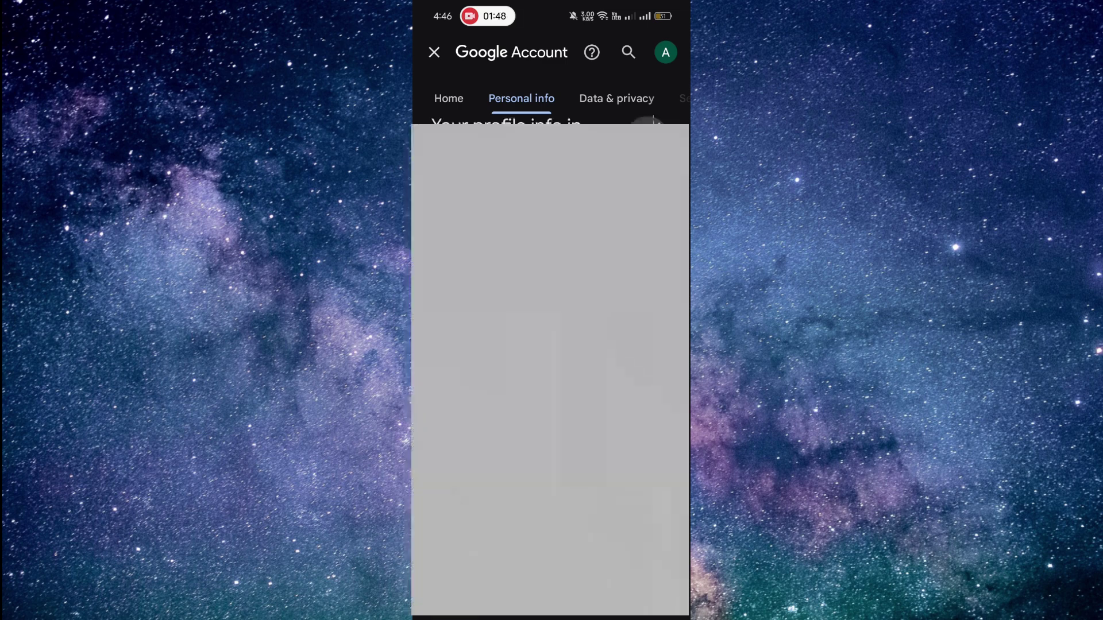
{"action": "scroll", "coordinate": [552, 371], "scroll_direction": "down", "scroll_amount": 3}
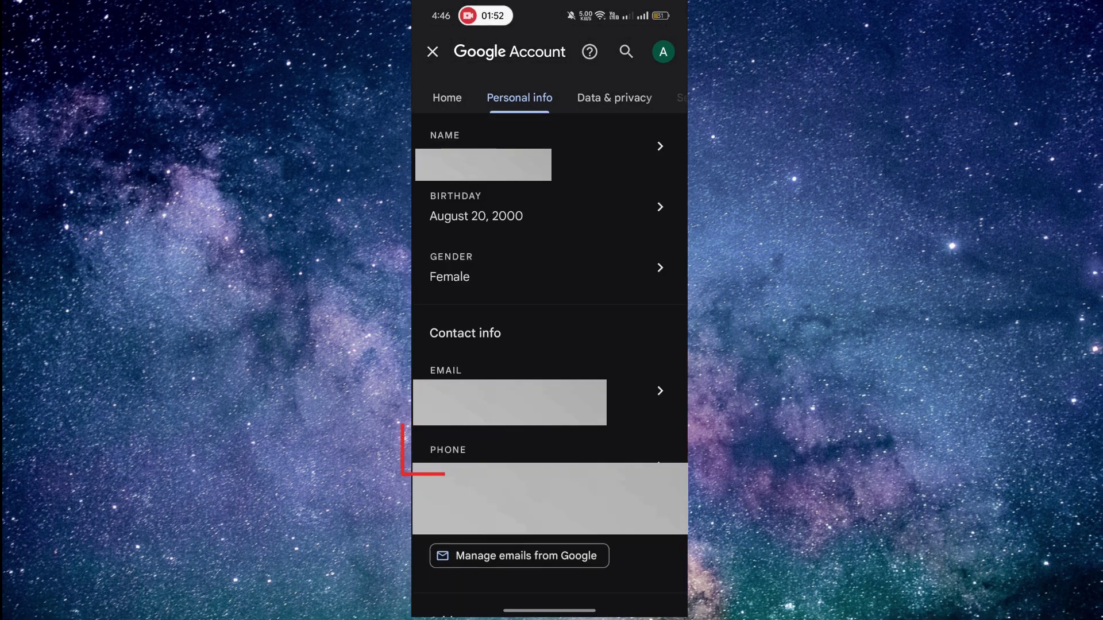